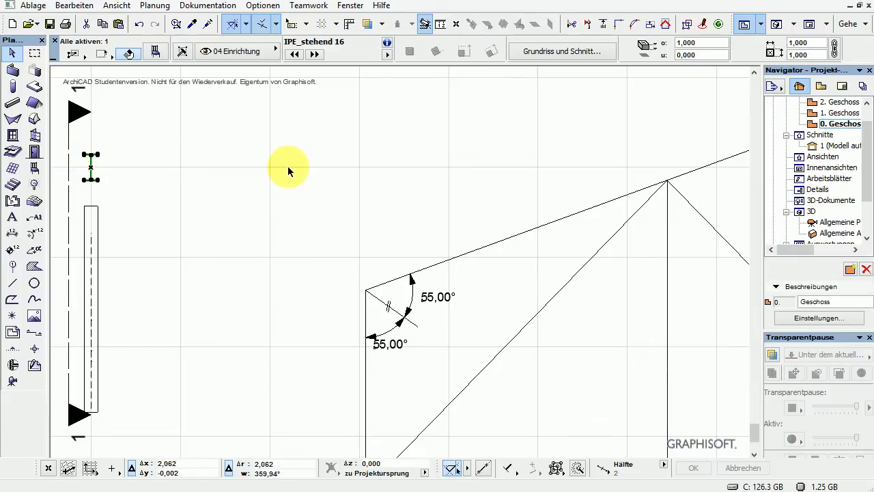
- Review the profile height and cutting-angle settings of the selected IPE beam object
{"action": "key", "text": "ctrl+t"}
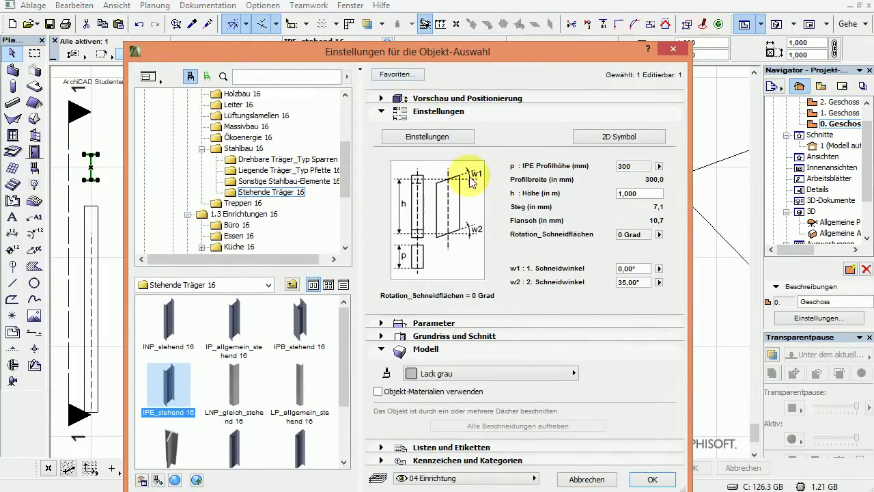
{"action": "left_click_drag", "start_coordinate": [339, 55], "coordinate": [342, 74]}
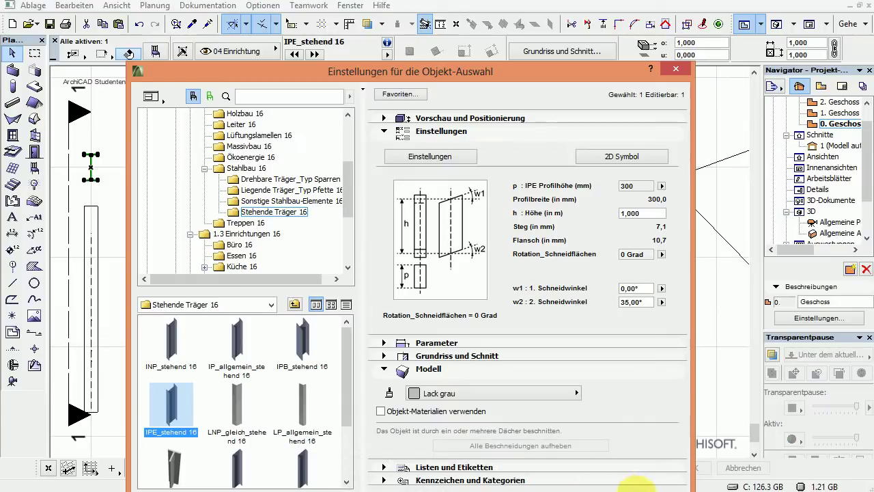
{"action": "double_click", "coordinate": [171, 408]}
- Start a new profile in the Profil-Manager and paste the copied IPE beam section into it
{"action": "scroll", "coordinate": [116, 185], "scroll_direction": "up", "scroll_amount": 3}
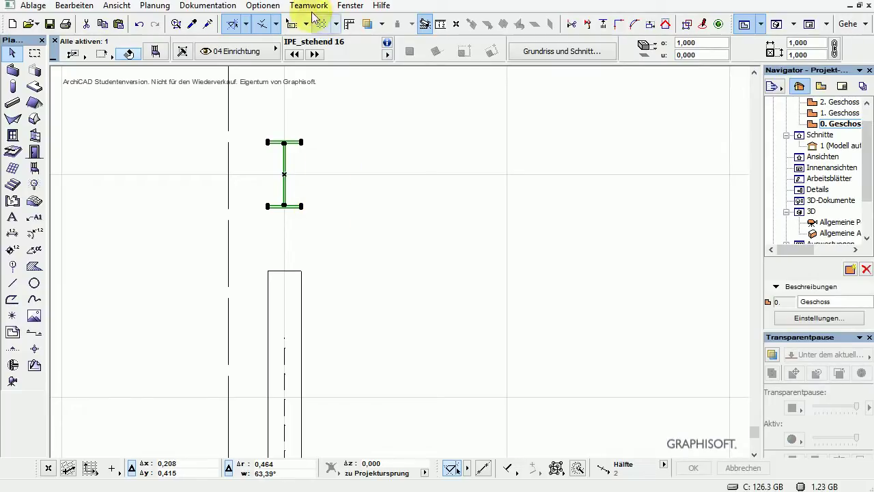
{"action": "left_click", "coordinate": [252, 9]}
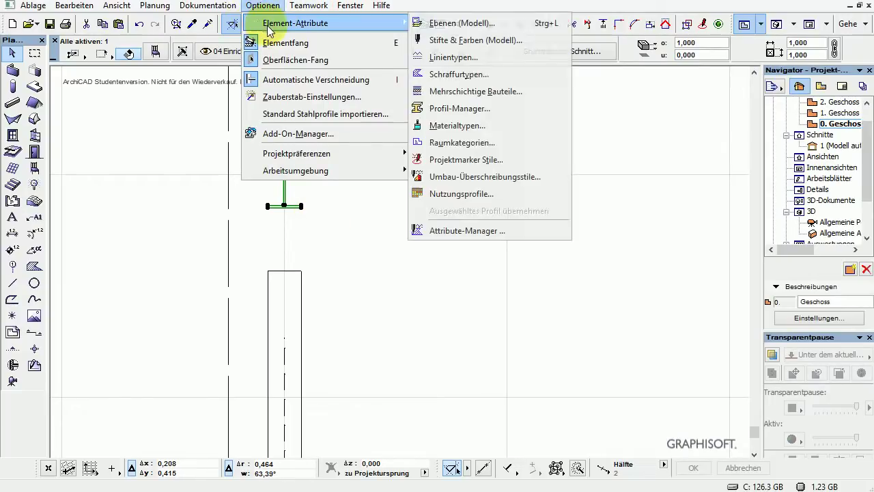
{"action": "left_click", "coordinate": [313, 23]}
{"action": "left_click", "coordinate": [448, 110]}
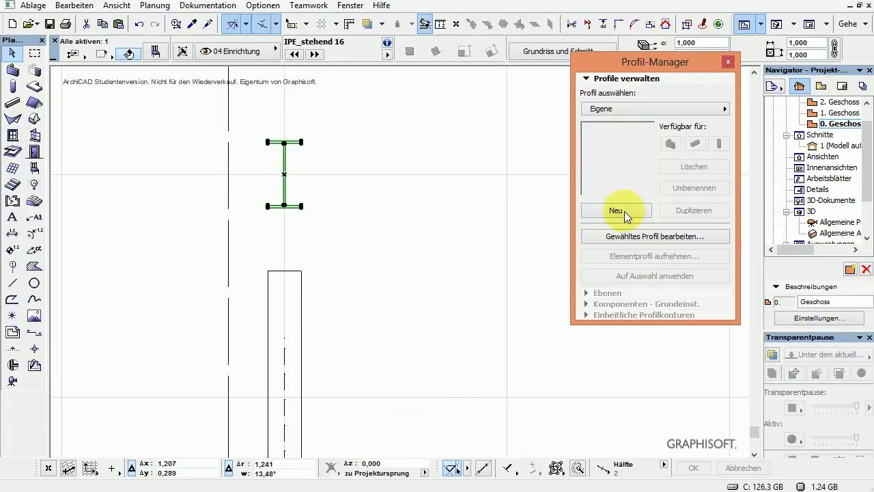
{"action": "left_click", "coordinate": [624, 211]}
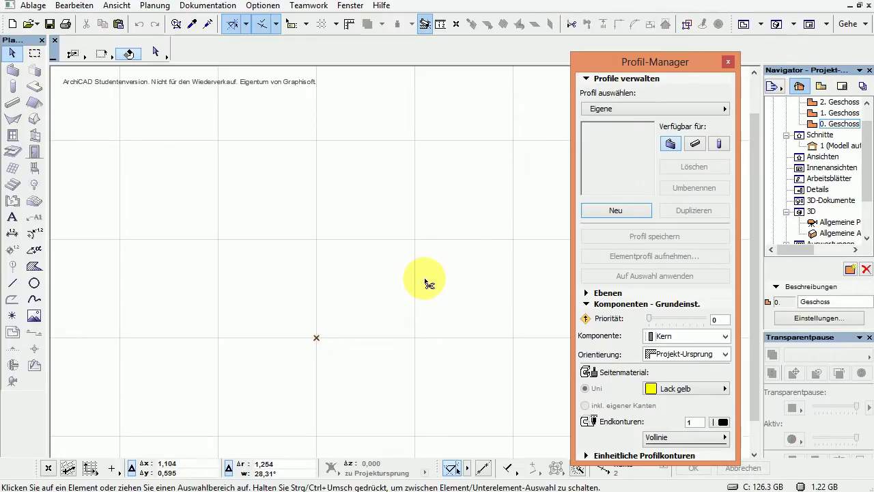
{"action": "key", "text": "ctrl+v"}
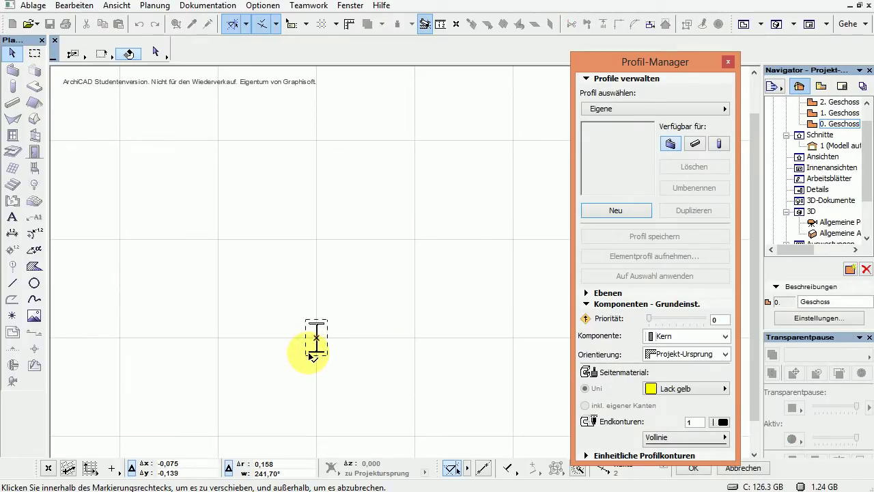
- Rotate the pasted beam section 90° counterclockwise about the outer corner of its lower flange so the web lies horizontal
{"action": "key", "text": "ctrl+e"}
{"action": "left_click", "coordinate": [308, 351]}
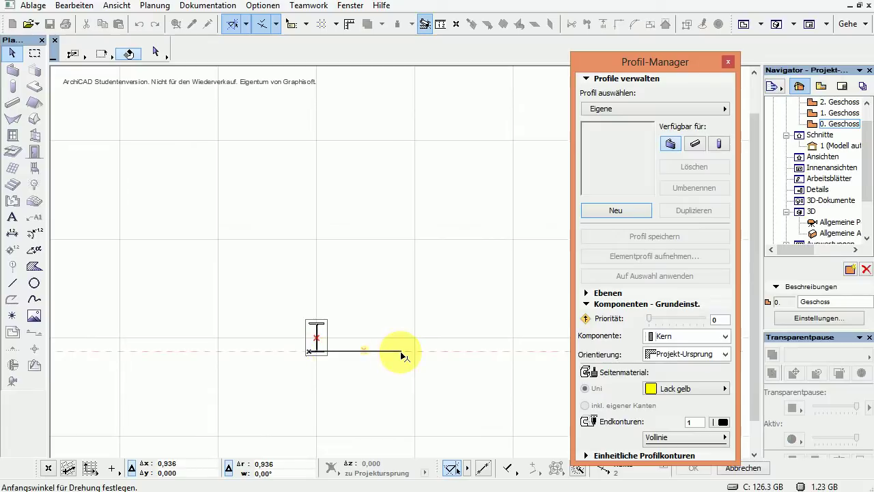
{"action": "left_click", "coordinate": [406, 352]}
{"action": "left_click", "coordinate": [312, 237]}
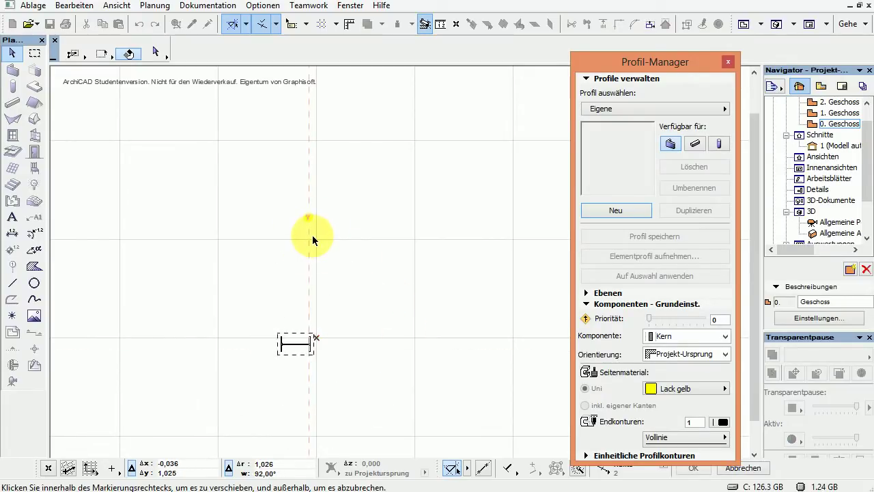
- Move the rotated section so its lower-right corner sits on the profile origin and finish the placement
{"action": "scroll", "coordinate": [317, 354], "scroll_direction": "up", "scroll_amount": 5}
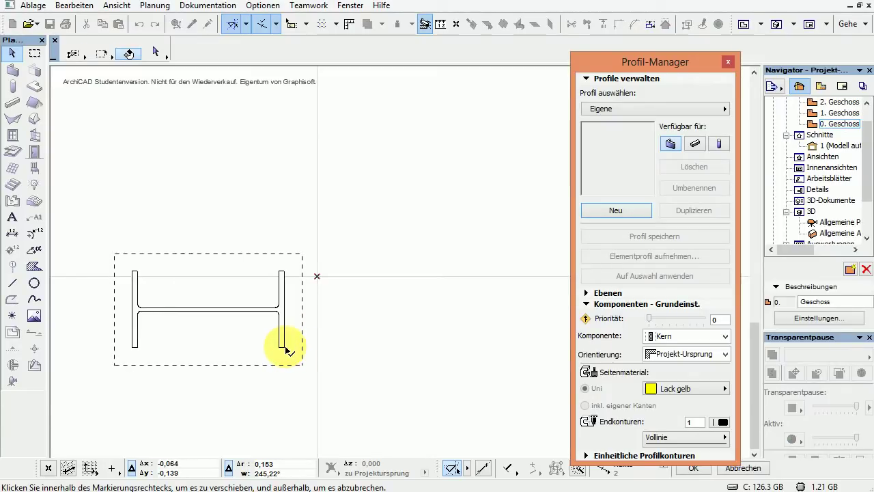
{"action": "left_click", "coordinate": [285, 349]}
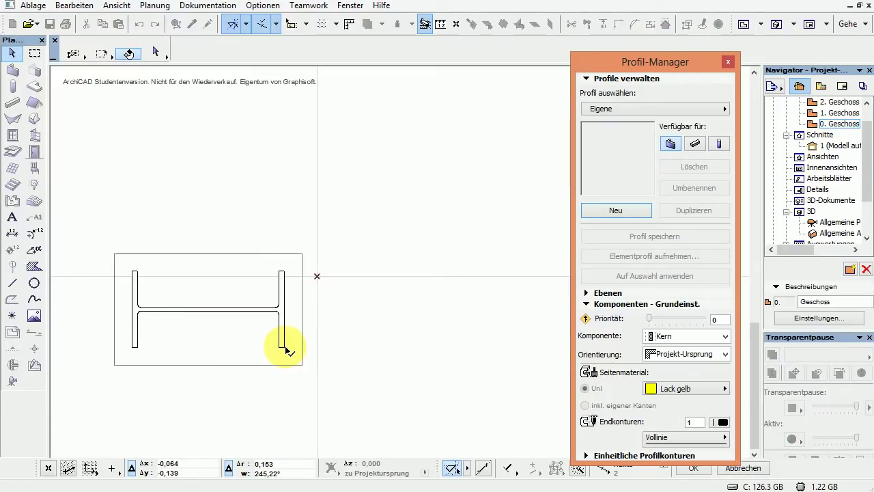
{"action": "left_click", "coordinate": [317, 276]}
{"action": "left_click", "coordinate": [402, 214]}
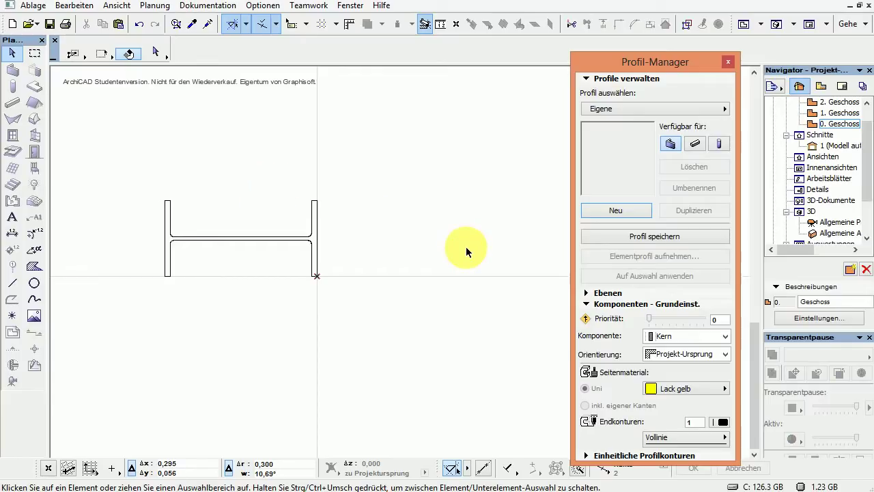
- Select the beam section's fill and set it to Feste Schraffur with the blue pen 26
{"action": "left_click", "coordinate": [33, 267]}
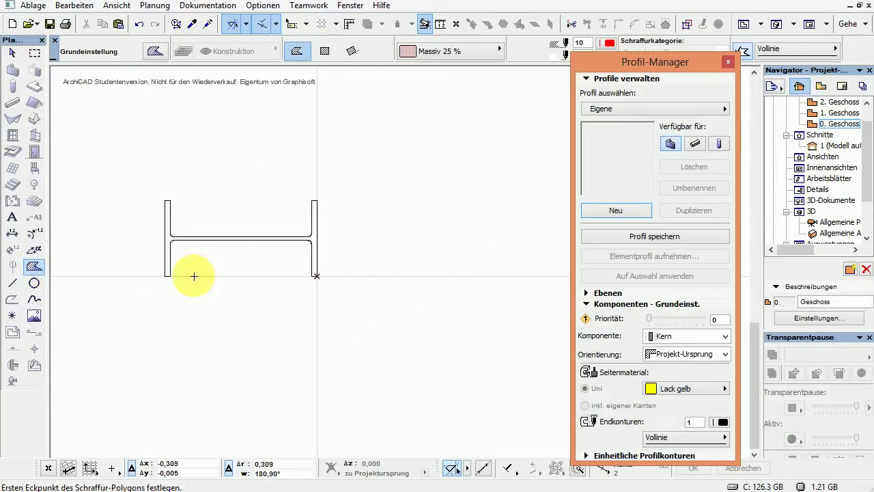
{"action": "scroll", "coordinate": [331, 243], "scroll_direction": "up", "scroll_amount": 2}
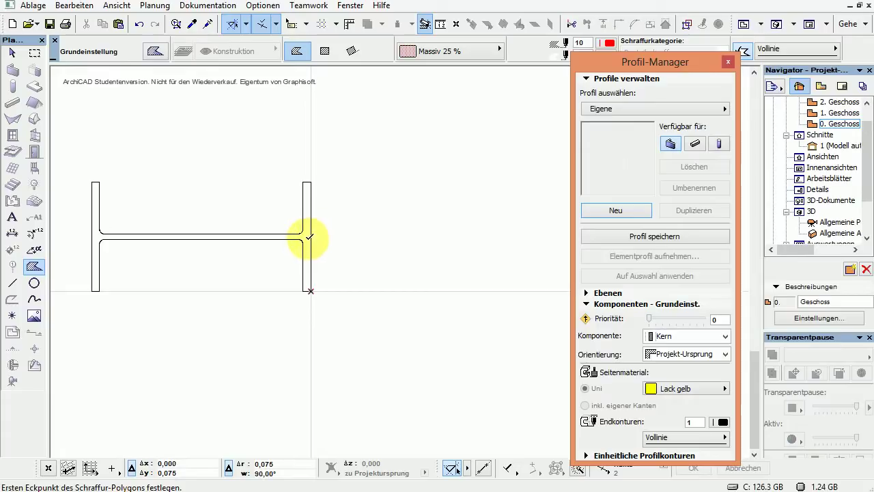
{"action": "left_click", "coordinate": [310, 234], "text": "shift"}
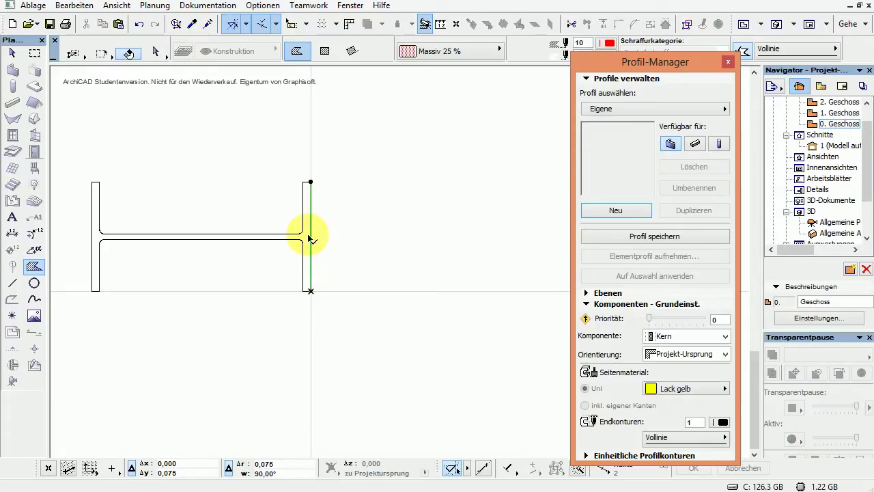
{"action": "key", "text": "Escape"}
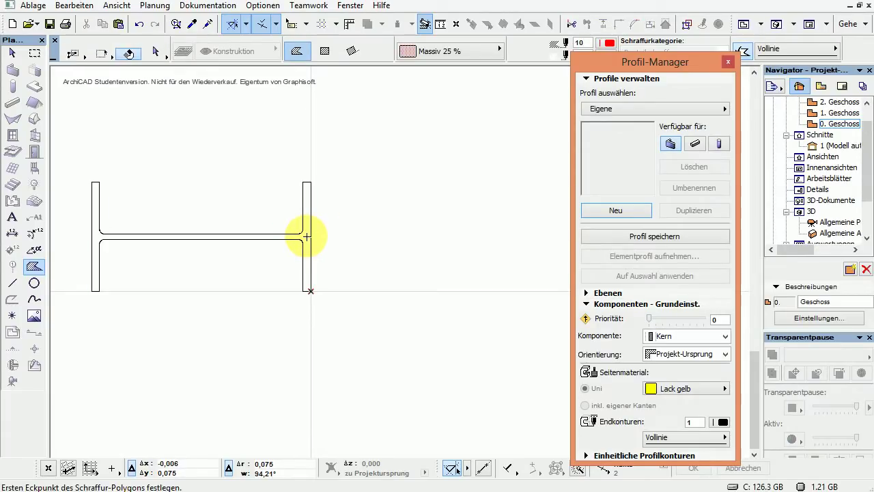
{"action": "left_click", "coordinate": [308, 236]}
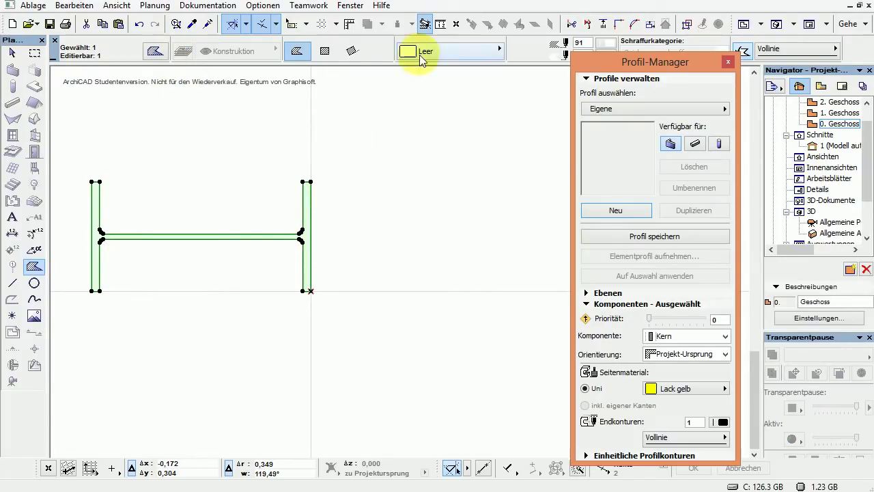
{"action": "left_click", "coordinate": [478, 50]}
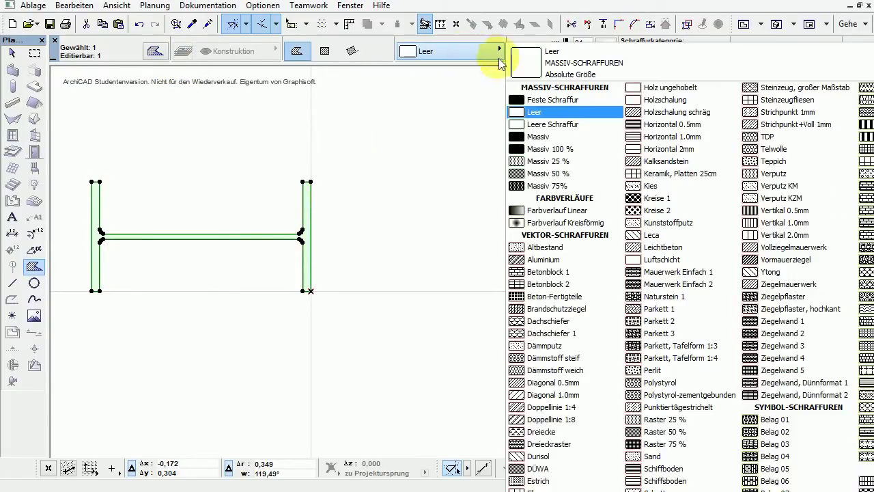
{"action": "left_click", "coordinate": [519, 101]}
{"action": "left_click", "coordinate": [610, 45]}
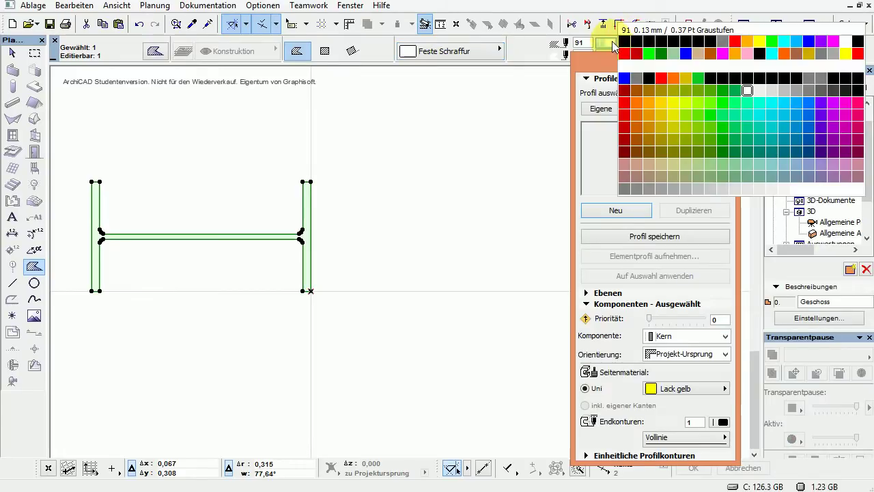
{"action": "left_click", "coordinate": [685, 54]}
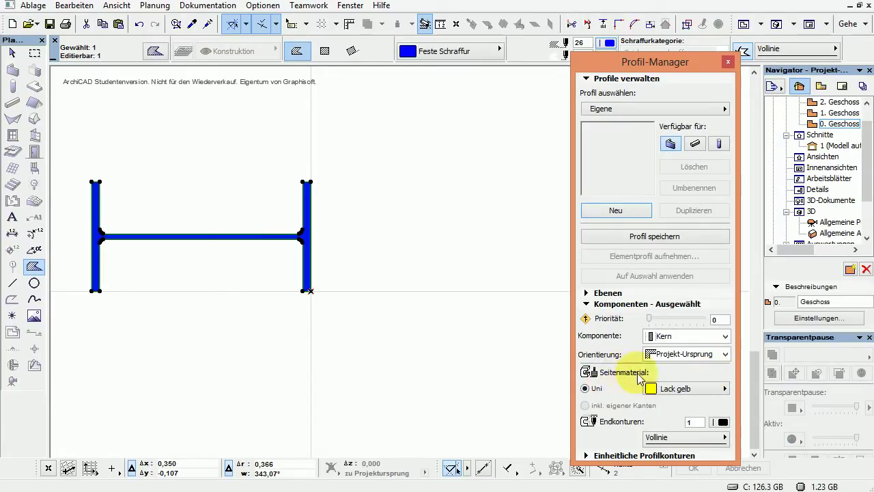
- Save the profile under the name IPE 300 Wand followed by a row of x characters, and close the Profil-Manager
{"action": "left_click", "coordinate": [711, 390]}
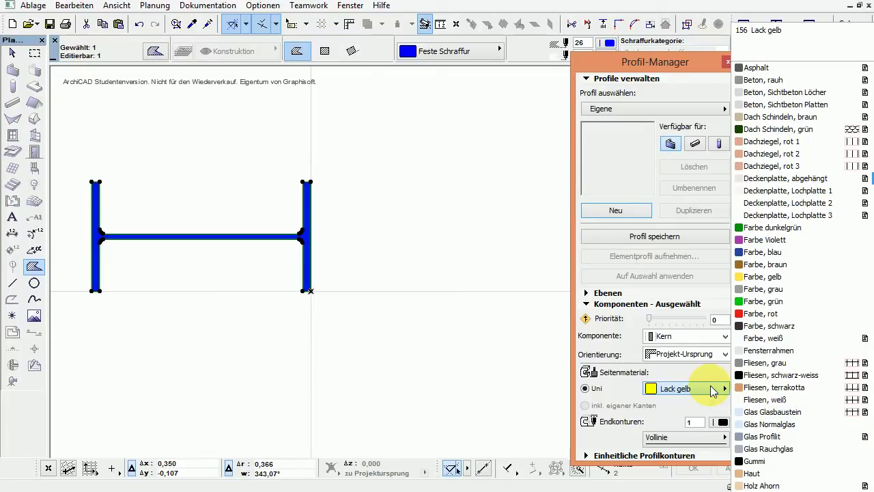
{"action": "left_click", "coordinate": [712, 390]}
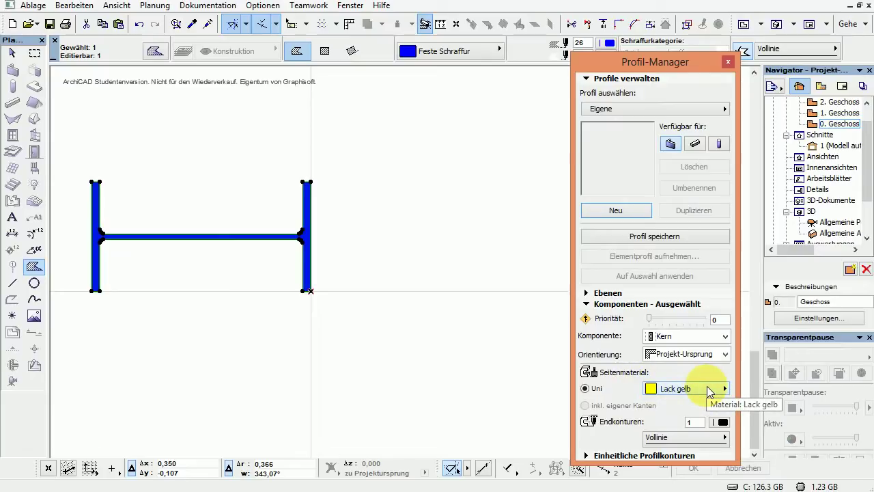
{"action": "left_click", "coordinate": [610, 239]}
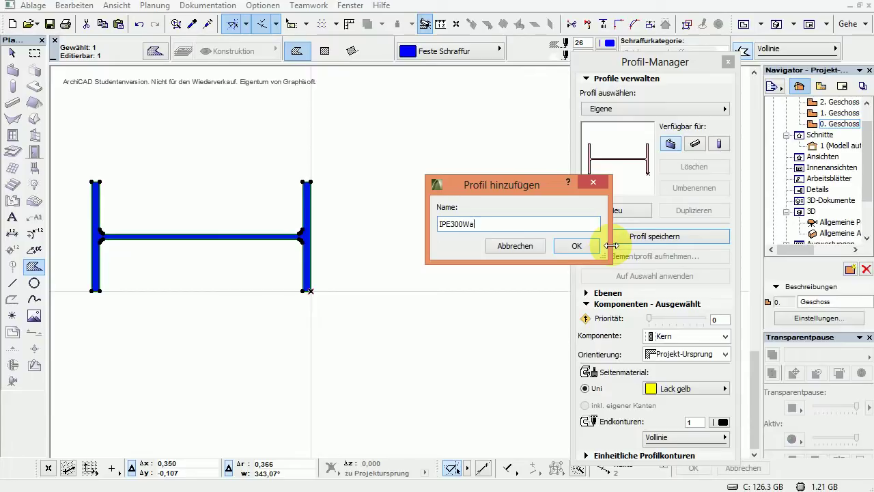
{"action": "left_click", "coordinate": [465, 224]}
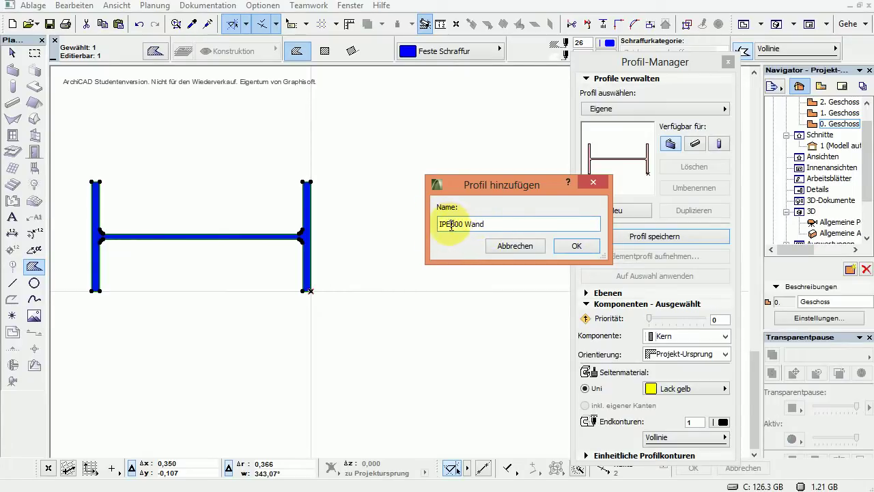
{"action": "left_click", "coordinate": [508, 224]}
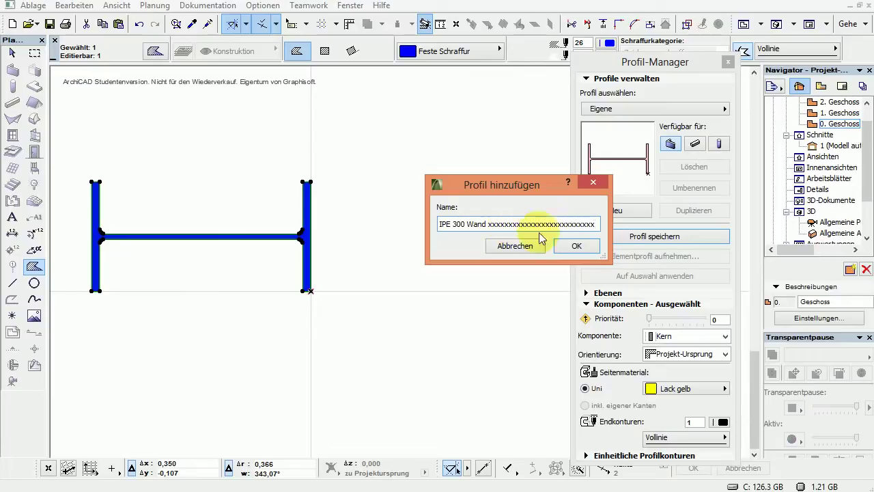
{"action": "left_click", "coordinate": [579, 247]}
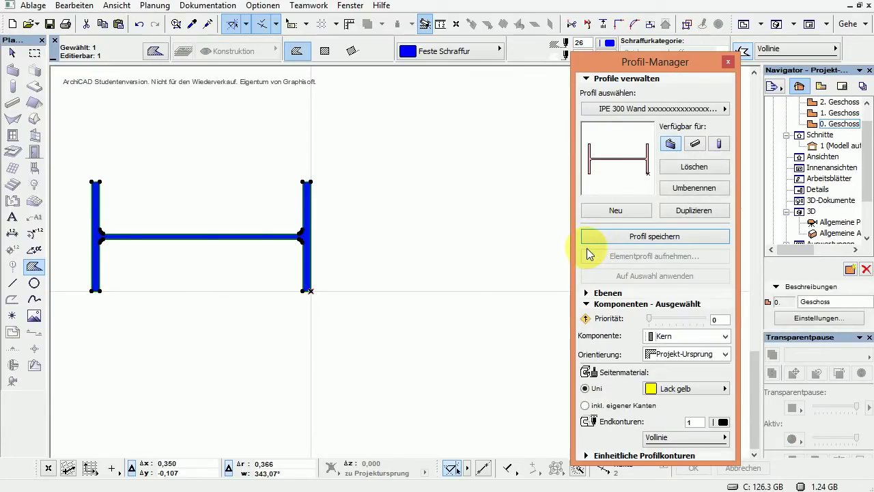
{"action": "left_click", "coordinate": [650, 237]}
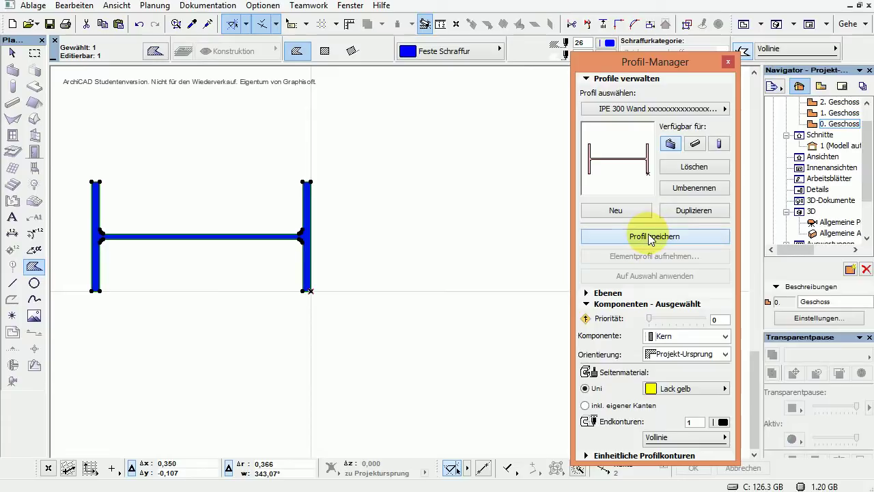
{"action": "left_click", "coordinate": [729, 63]}
- Set the wall defaults to a complex profile and assign the IPE 300 Wand profile as the structure
{"action": "scroll", "coordinate": [402, 250], "scroll_direction": "up", "scroll_amount": 2}
{"action": "scroll", "coordinate": [398, 289], "scroll_direction": "down", "scroll_amount": 3}
{"action": "middle_click_drag", "start_coordinate": [486, 309], "coordinate": [253, 243]}
{"action": "scroll", "coordinate": [259, 253], "scroll_direction": "up", "scroll_amount": 3}
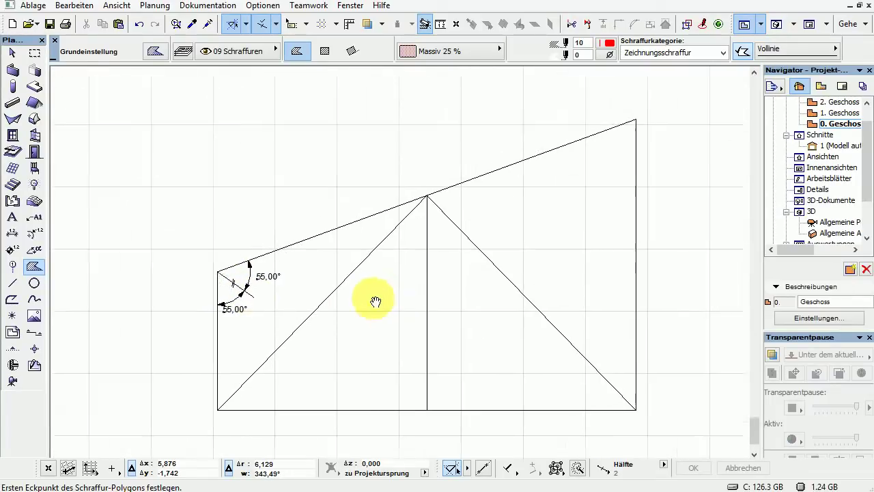
{"action": "middle_click_drag", "start_coordinate": [376, 301], "coordinate": [351, 298]}
{"action": "left_click", "coordinate": [13, 69]}
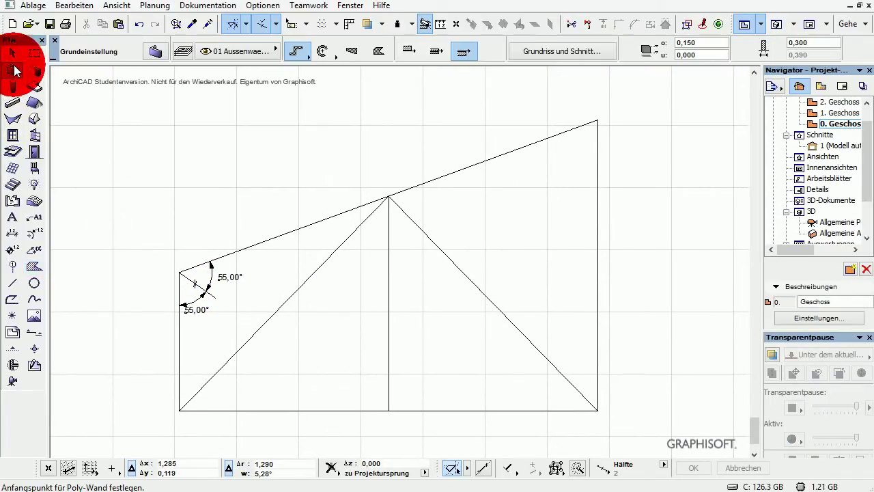
{"action": "double_click", "coordinate": [14, 70]}
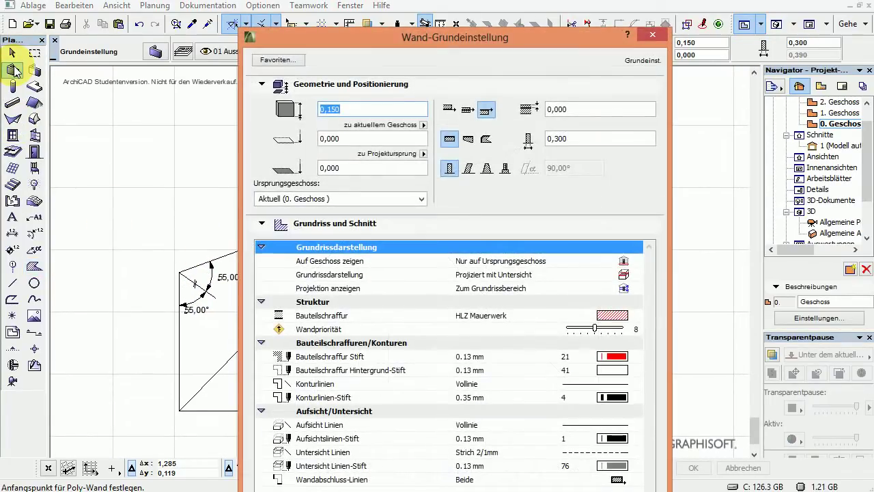
{"action": "left_click", "coordinate": [504, 168]}
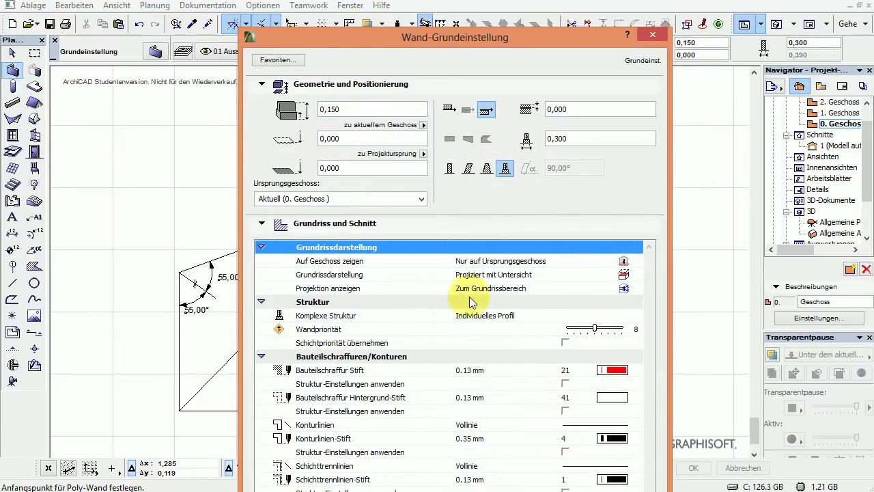
{"action": "left_click", "coordinate": [493, 317]}
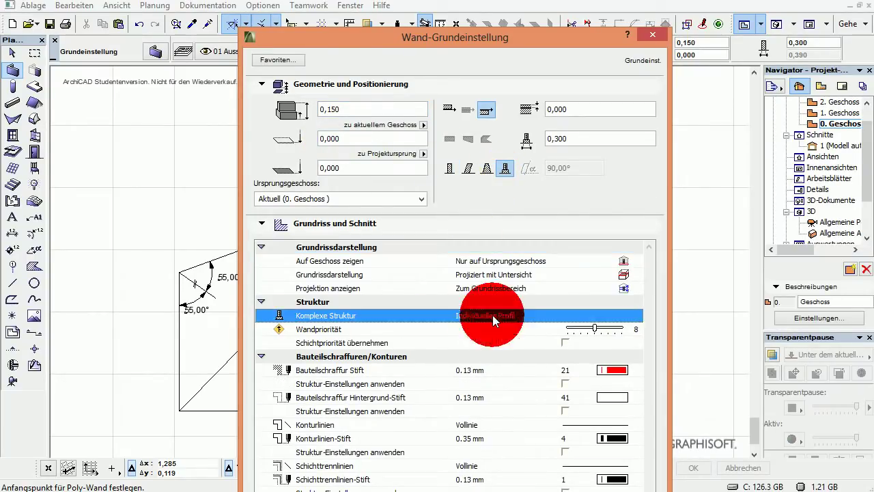
{"action": "left_click", "coordinate": [635, 316]}
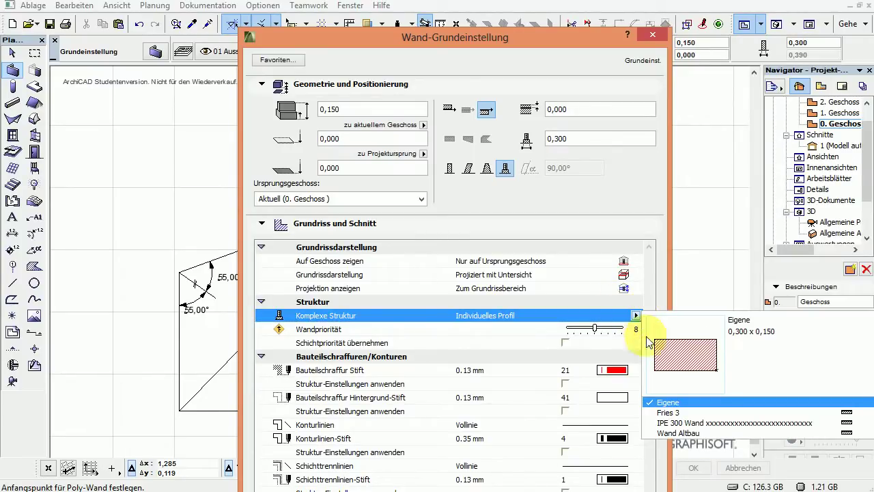
{"action": "left_click", "coordinate": [673, 422]}
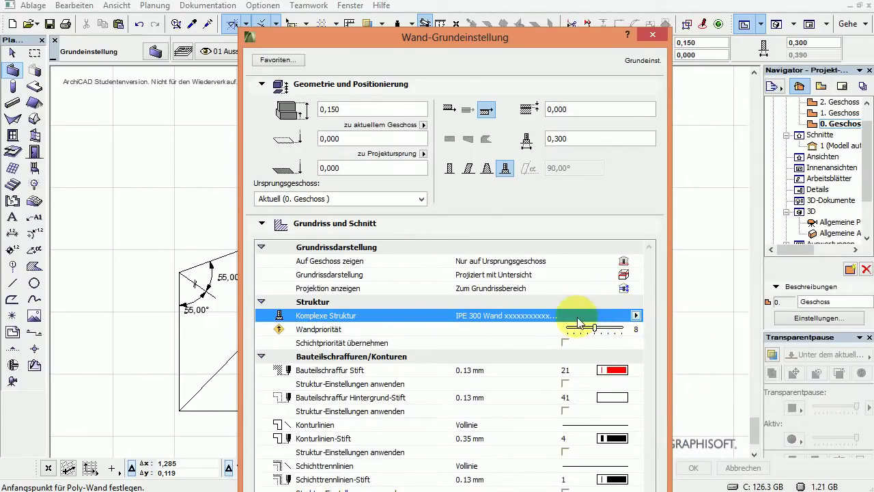
- Make the wall defaults adopt the profile's layer priority and its own settings for fill pens, contours and layer separation lines
{"action": "left_click", "coordinate": [565, 342]}
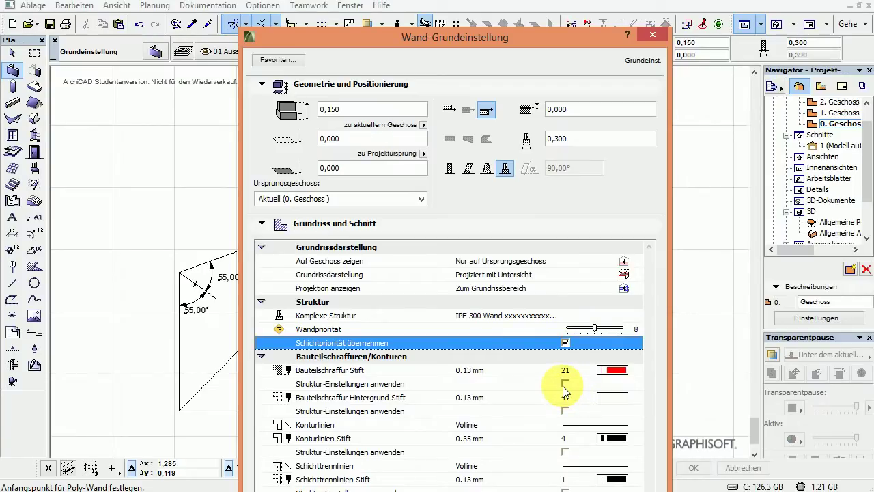
{"action": "left_click", "coordinate": [564, 384]}
{"action": "left_click", "coordinate": [565, 410]}
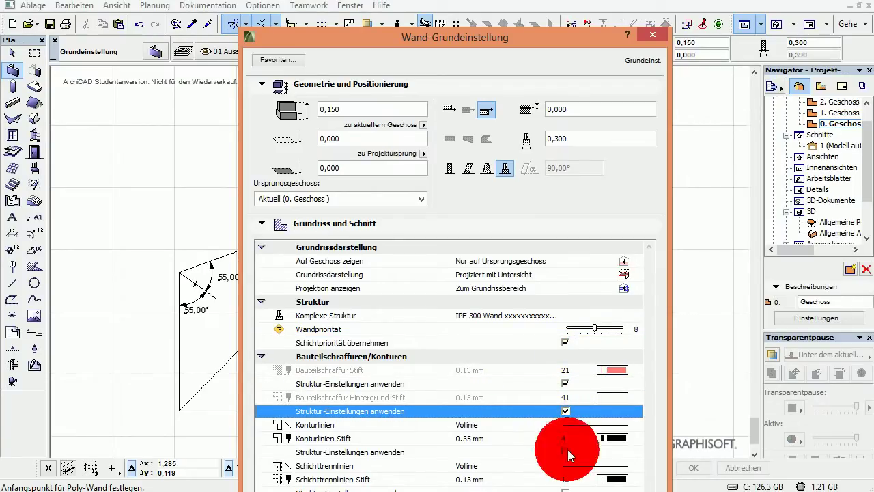
{"action": "left_click", "coordinate": [566, 452]}
{"action": "left_click", "coordinate": [566, 488]}
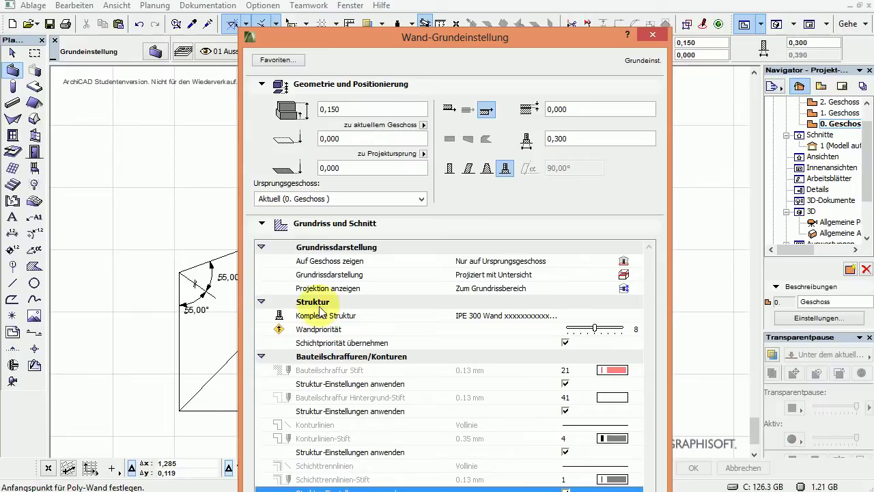
- Check the wall's Modell settings, collapse the expanded setting groups and accept the wall defaults
{"action": "left_click", "coordinate": [261, 301]}
{"action": "left_click", "coordinate": [261, 316]}
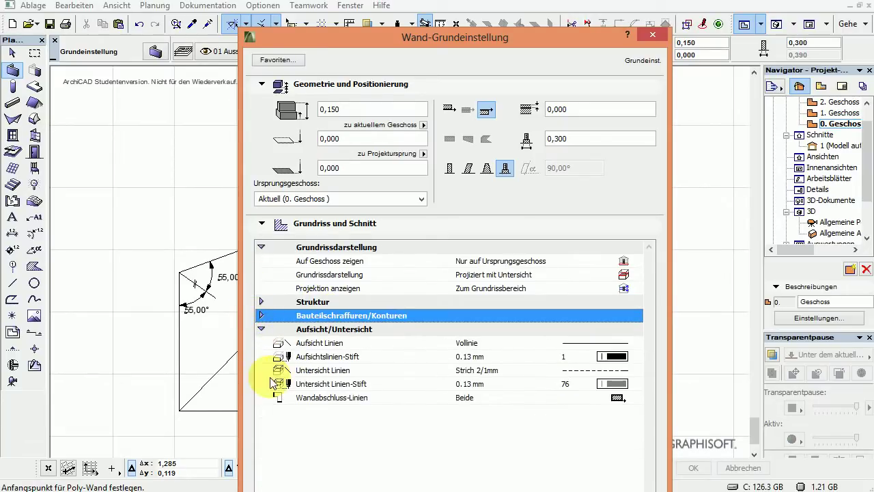
{"action": "left_click", "coordinate": [262, 330]}
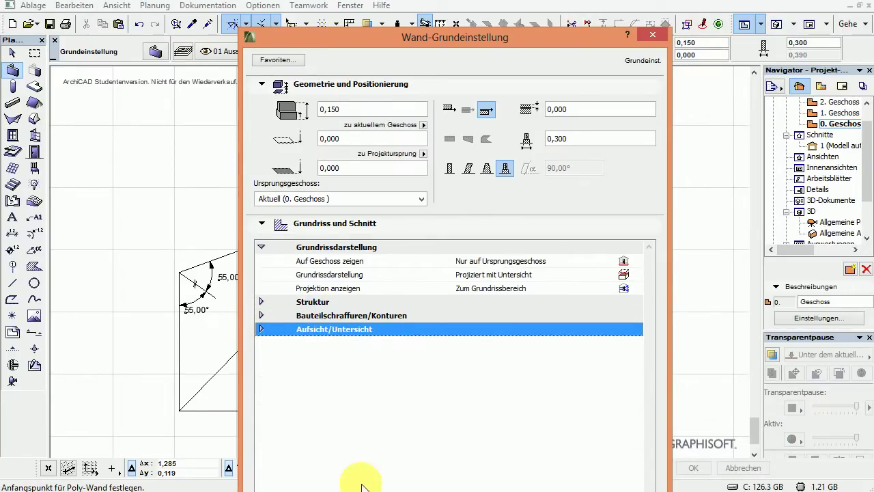
{"action": "left_click", "coordinate": [261, 223]}
{"action": "left_click", "coordinate": [262, 236]}
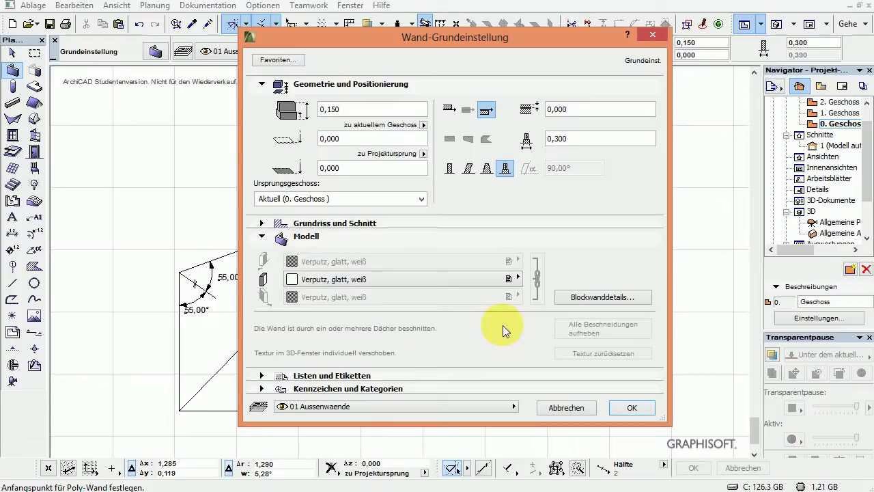
{"action": "left_click", "coordinate": [262, 237]}
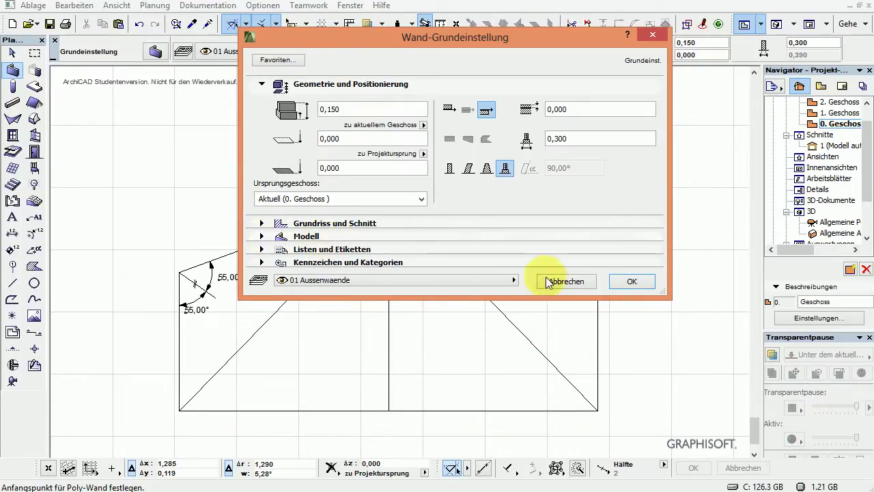
{"action": "left_click", "coordinate": [631, 283]}
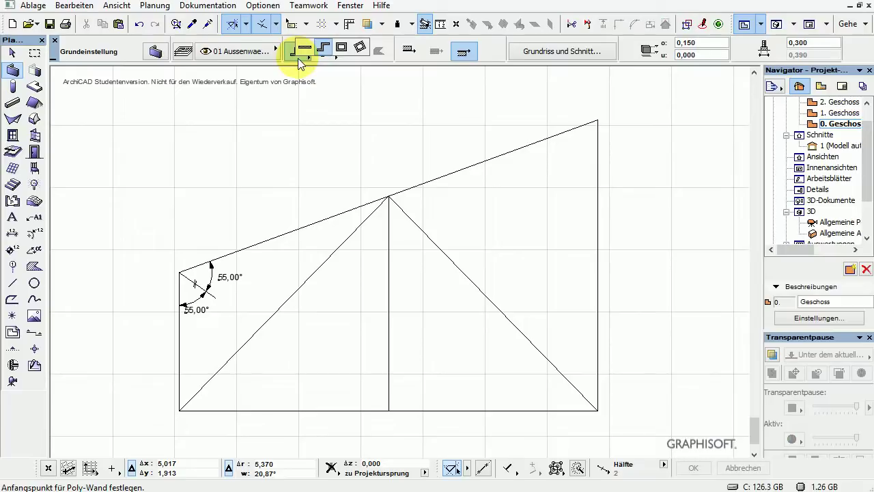
- Draw the truss's closed outer frame as a chained wall through its four corners, starting at the lower-left corner
{"action": "left_click", "coordinate": [322, 48]}
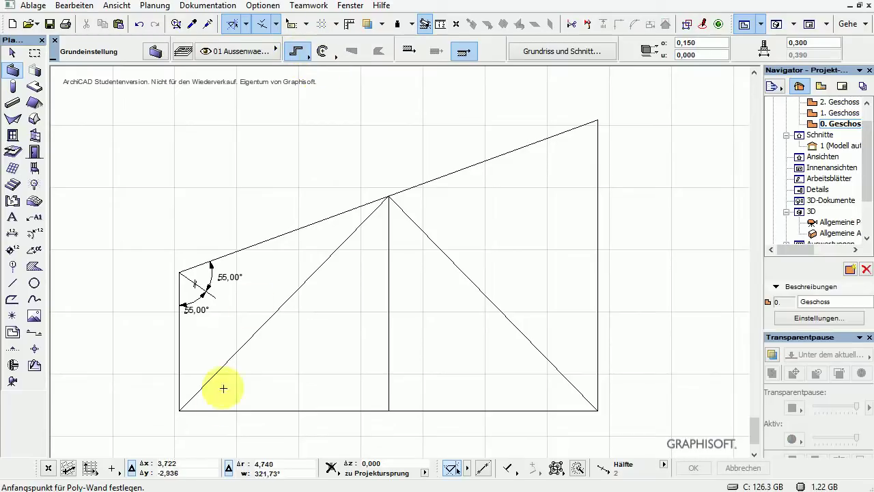
{"action": "left_click", "coordinate": [178, 412]}
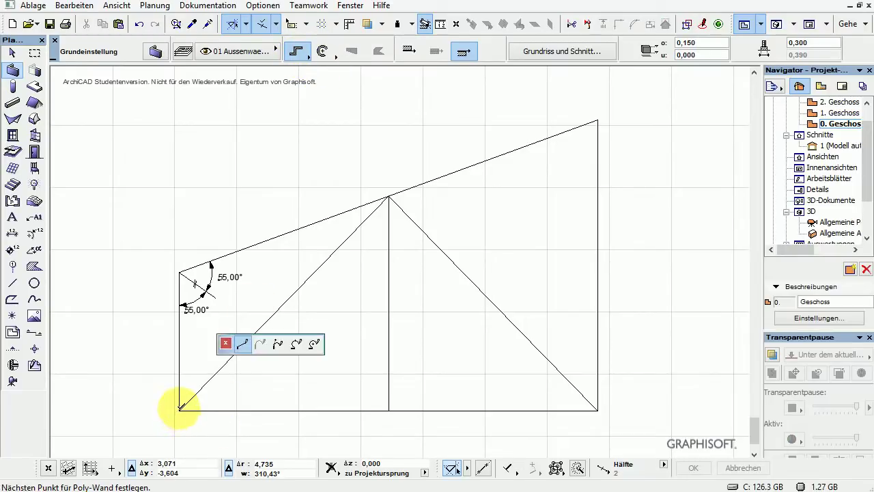
{"action": "left_click", "coordinate": [179, 272]}
{"action": "left_click", "coordinate": [598, 120]}
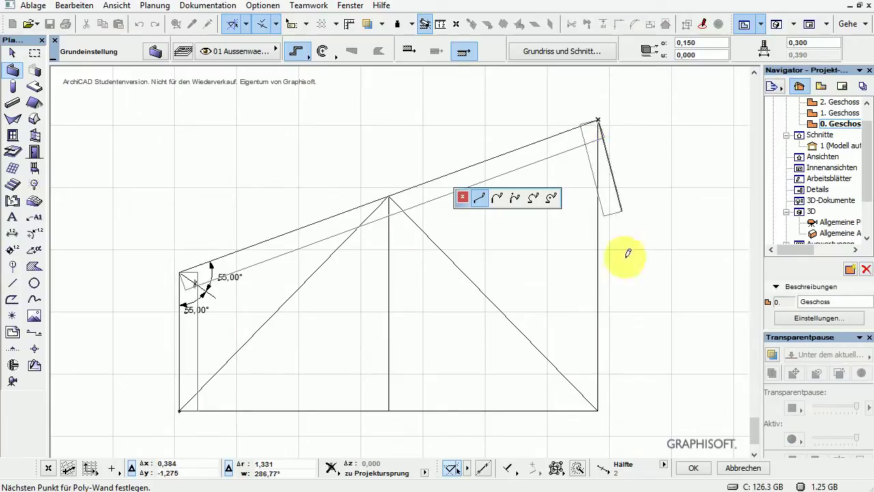
{"action": "left_click", "coordinate": [597, 410]}
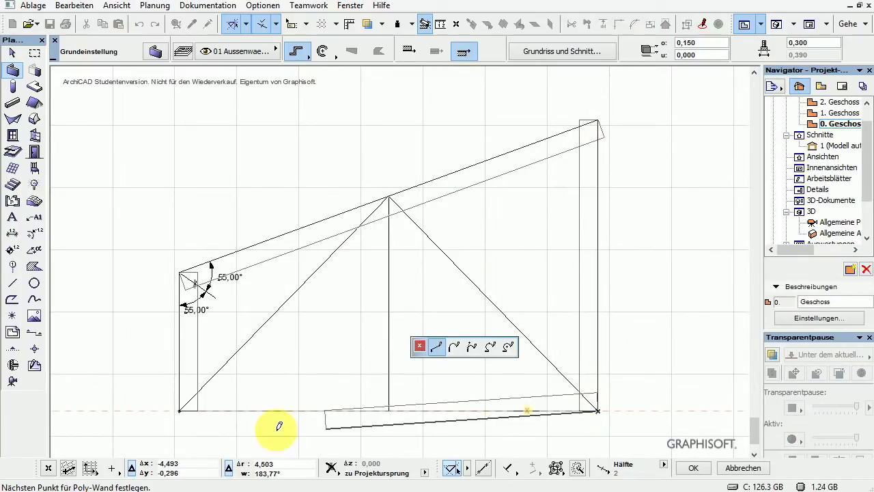
{"action": "left_click", "coordinate": [179, 408]}
- Draw the two diagonal members as a chained wall from the lower-left corner over the top chord's midpoint to the lower-right corner
{"action": "left_click", "coordinate": [178, 410]}
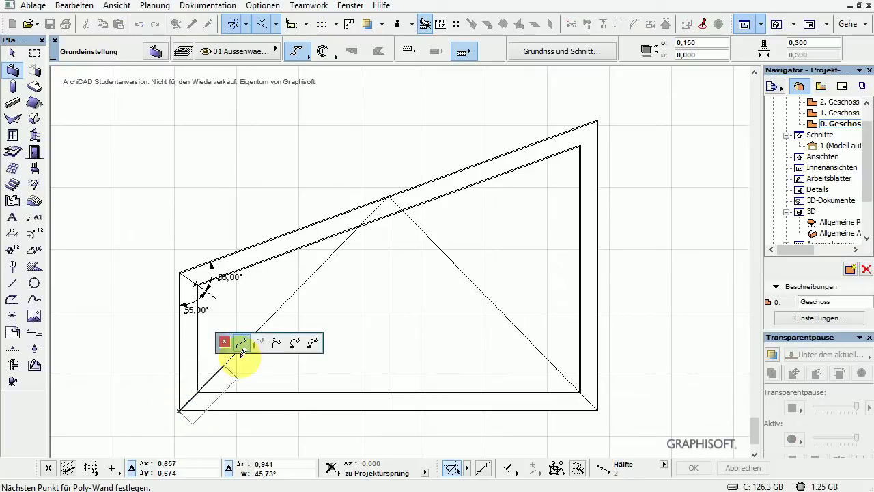
{"action": "left_click", "coordinate": [389, 193]}
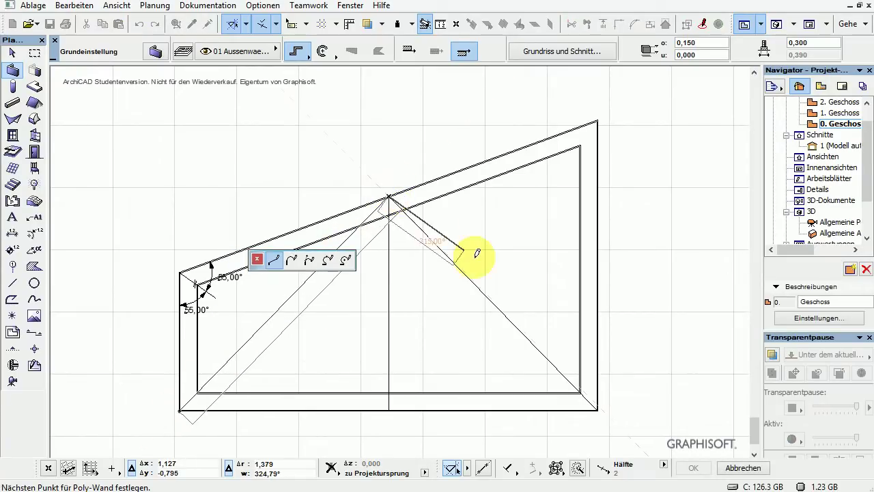
{"action": "double_click", "coordinate": [599, 409]}
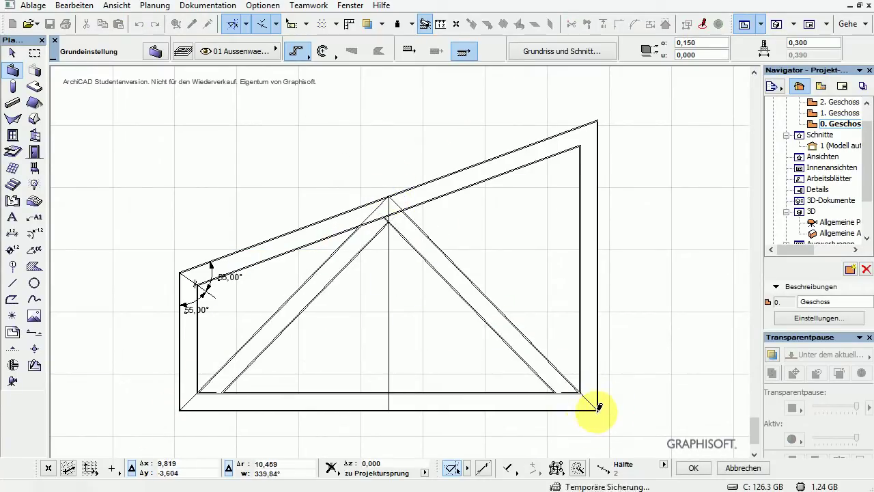
- Draw a vertical wall member from the bottom chord's midpoint up to the apex of the diagonals
{"action": "left_click", "coordinate": [388, 408]}
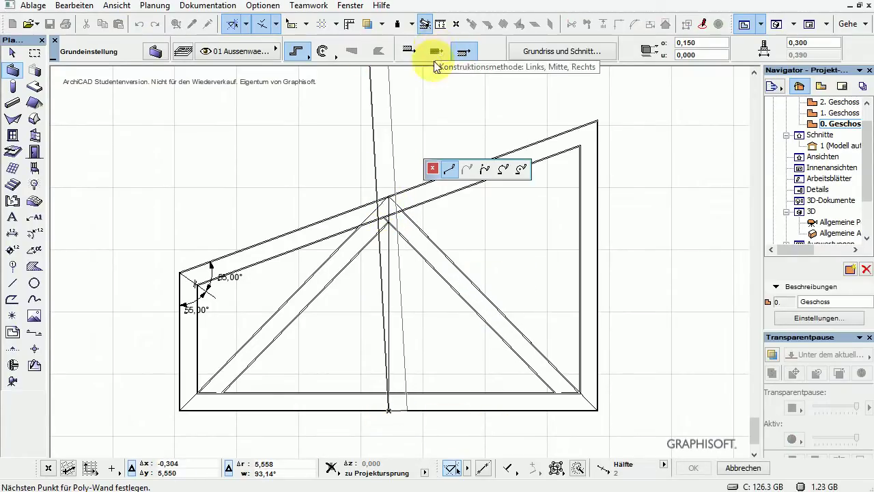
{"action": "left_click", "coordinate": [390, 191]}
{"action": "left_click", "coordinate": [389, 192]}
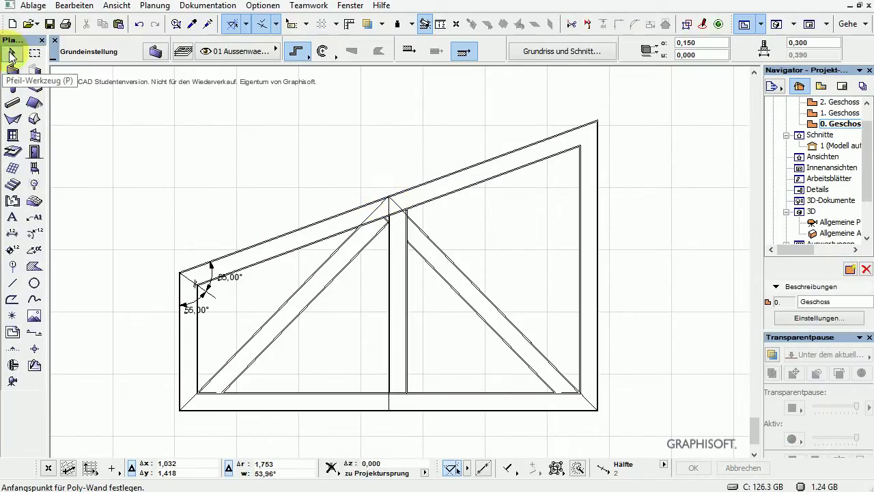
- Delete the vertical middle member of the truss
{"action": "left_click", "coordinate": [12, 52]}
{"action": "left_click", "coordinate": [408, 281]}
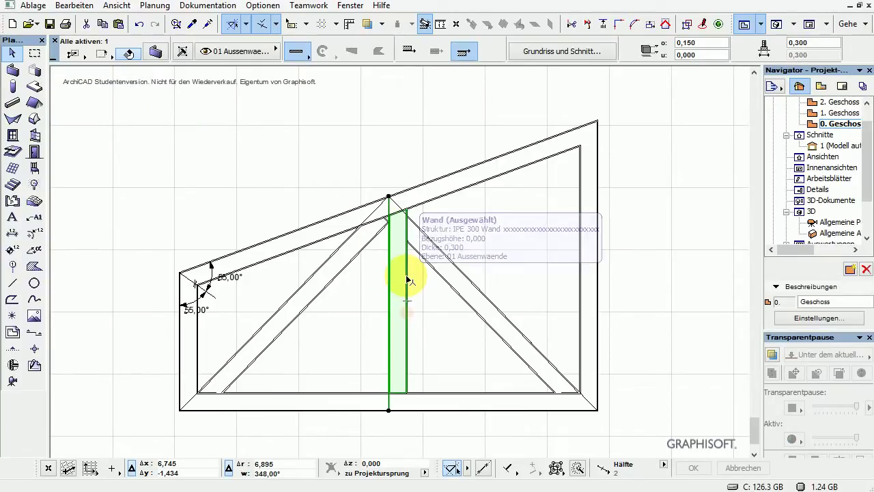
{"action": "key", "text": "Delete"}
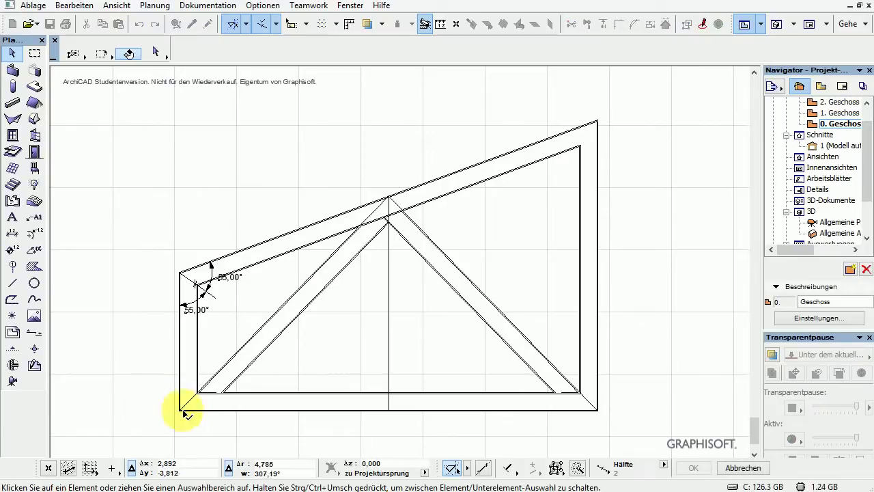
- Select the whole truss in the floor plan and show only that selection in 3D
{"action": "left_click_drag", "start_coordinate": [169, 425], "coordinate": [619, 107]}
{"action": "key", "text": "F5"}
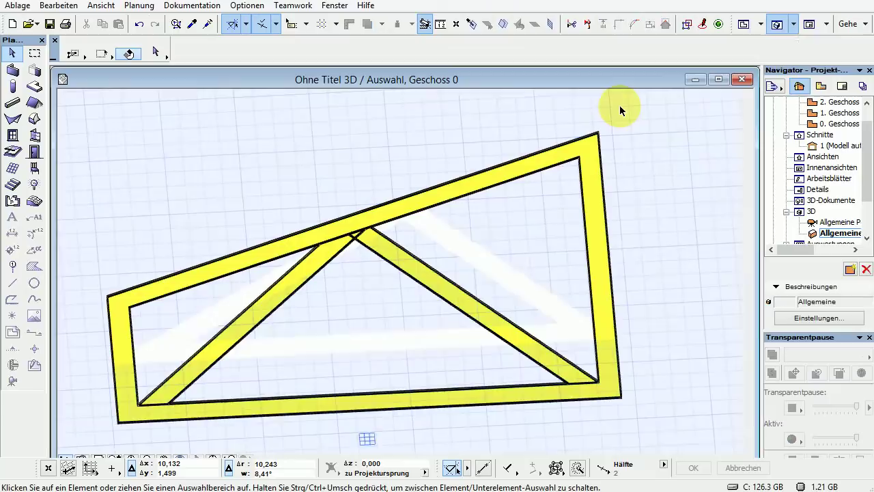
{"action": "middle_click_drag", "start_coordinate": [374, 369], "coordinate": [412, 363], "text": "shift"}
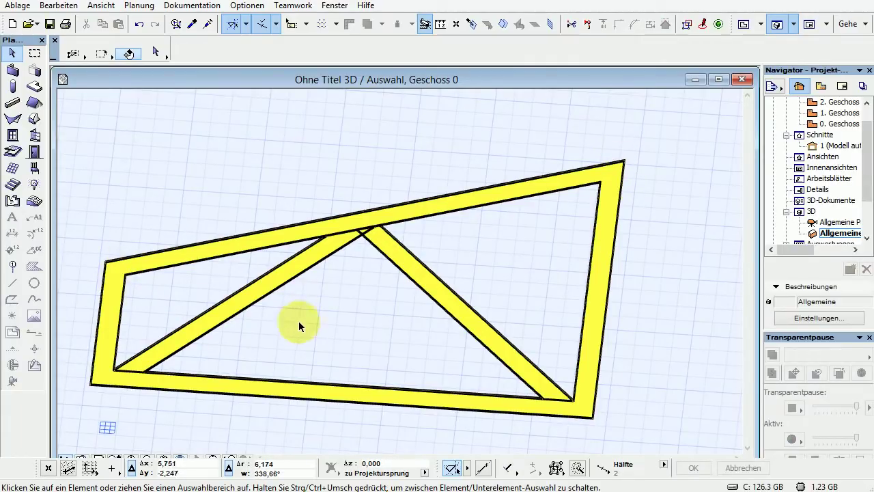
- Shift the left diagonal's upper end slightly left along the top chord, away from the other diagonal
{"action": "left_click", "coordinate": [391, 239]}
{"action": "left_click", "coordinate": [307, 253]}
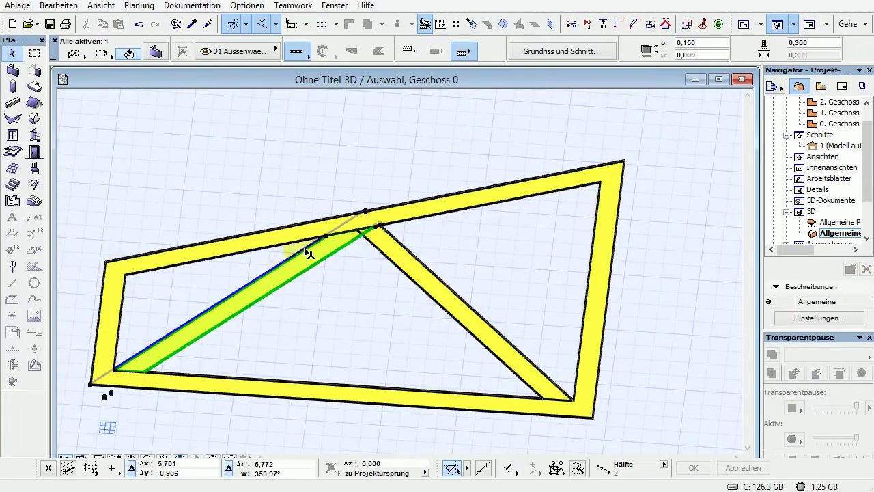
{"action": "left_click", "coordinate": [414, 256]}
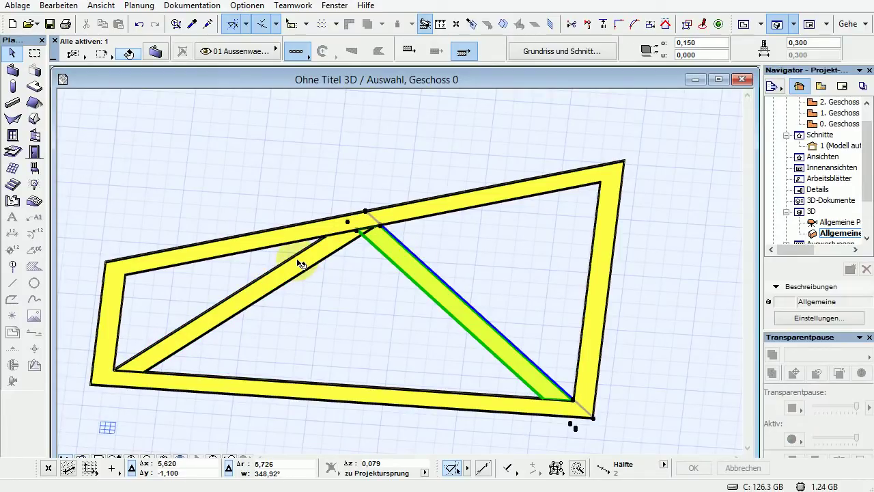
{"action": "left_click", "coordinate": [300, 265]}
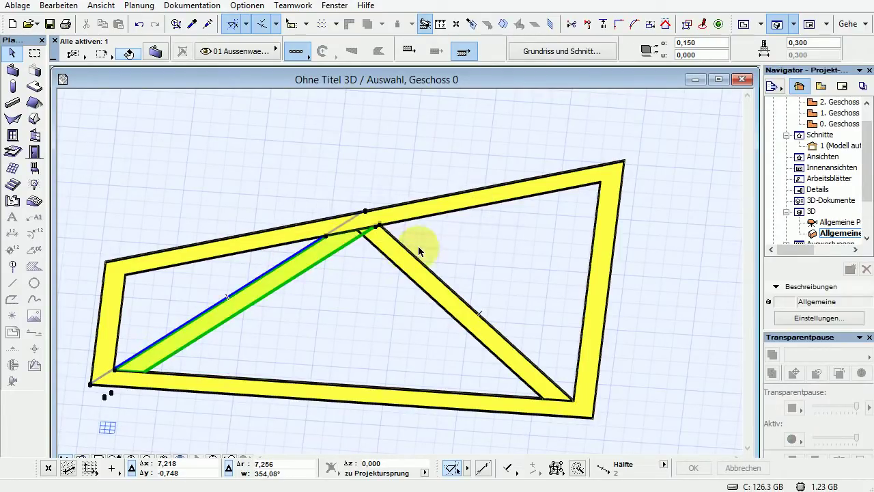
{"action": "left_click", "coordinate": [365, 213]}
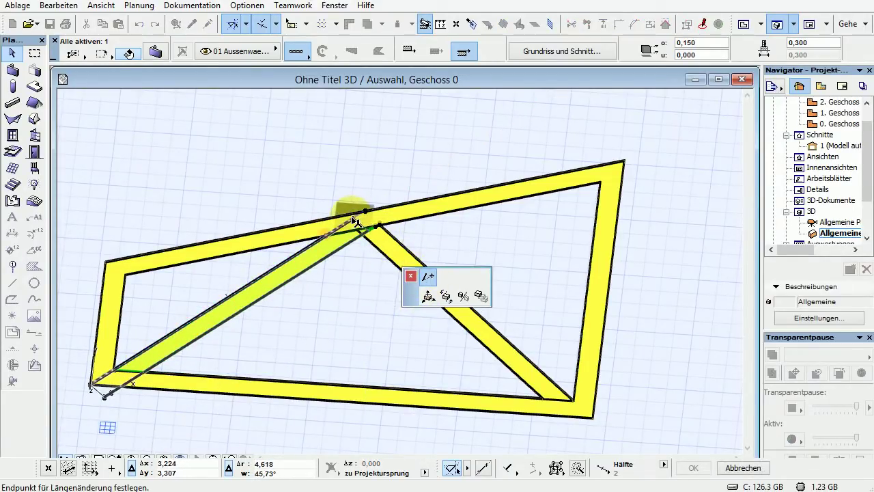
{"action": "left_click", "coordinate": [355, 218]}
- Shift the right diagonal's upper end slightly right along the top chord and clear the selection
{"action": "left_click", "coordinate": [401, 238]}
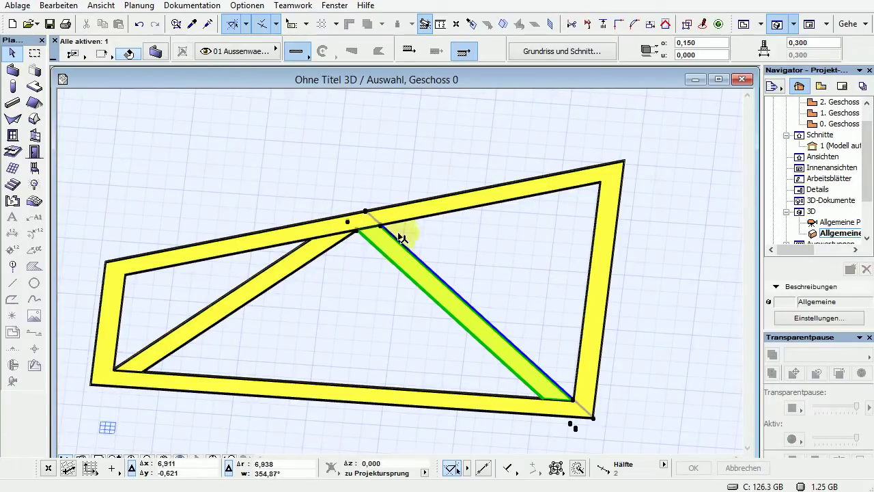
{"action": "left_click", "coordinate": [369, 214]}
{"action": "left_click", "coordinate": [374, 209]}
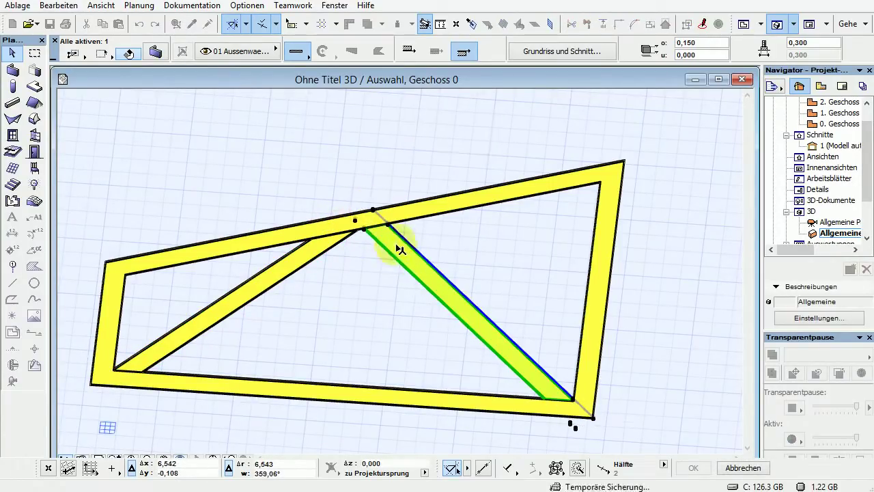
{"action": "left_click", "coordinate": [665, 222]}
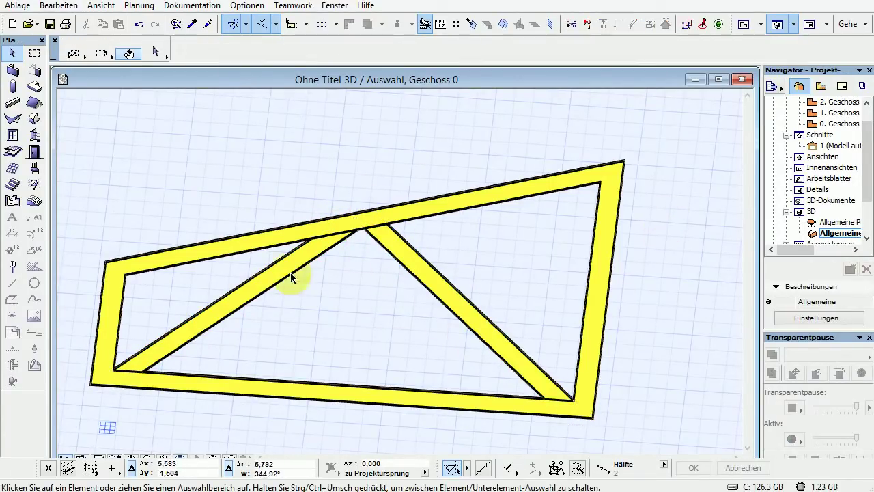
- Examine the frame's flanges and lower-right corner joint in 3D from an oblique angle
{"action": "scroll", "coordinate": [318, 302], "scroll_direction": "down", "scroll_amount": 3}
{"action": "middle_click_drag", "start_coordinate": [415, 312], "coordinate": [634, 185], "text": "shift"}
{"action": "scroll", "coordinate": [459, 327], "scroll_direction": "up", "scroll_amount": 6}
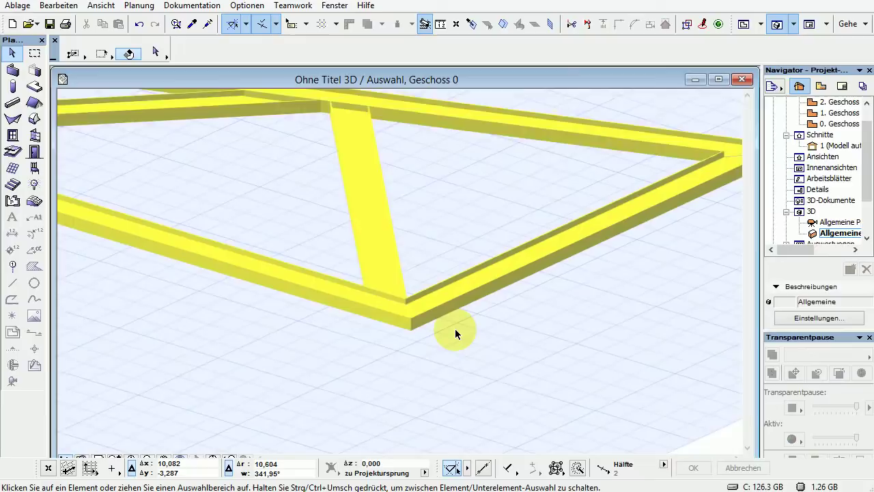
{"action": "middle_click_drag", "start_coordinate": [455, 328], "coordinate": [619, 214], "text": "shift"}
{"action": "scroll", "coordinate": [422, 347], "scroll_direction": "down", "scroll_amount": 6}
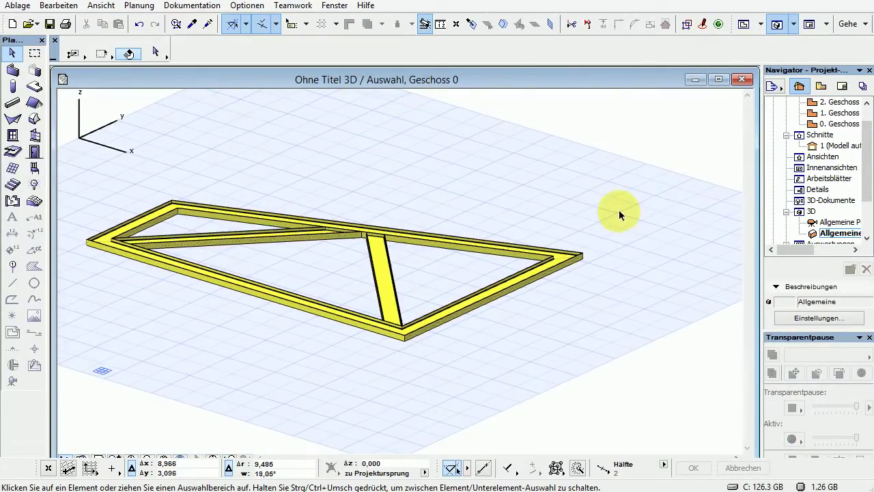
- Select all truss members in the 3D view
{"action": "key", "text": "ctrl+a"}
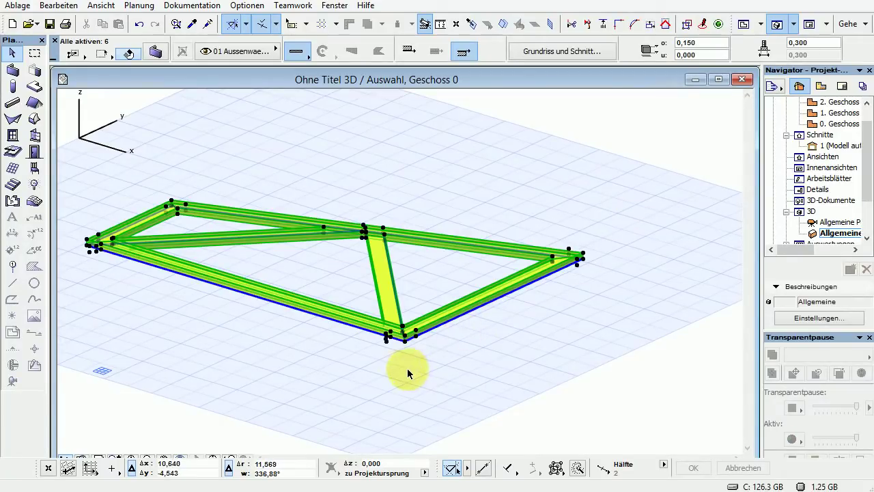
{"action": "scroll", "coordinate": [407, 368], "scroll_direction": "up", "scroll_amount": 5}
{"action": "scroll", "coordinate": [406, 362], "scroll_direction": "up", "scroll_amount": 4}
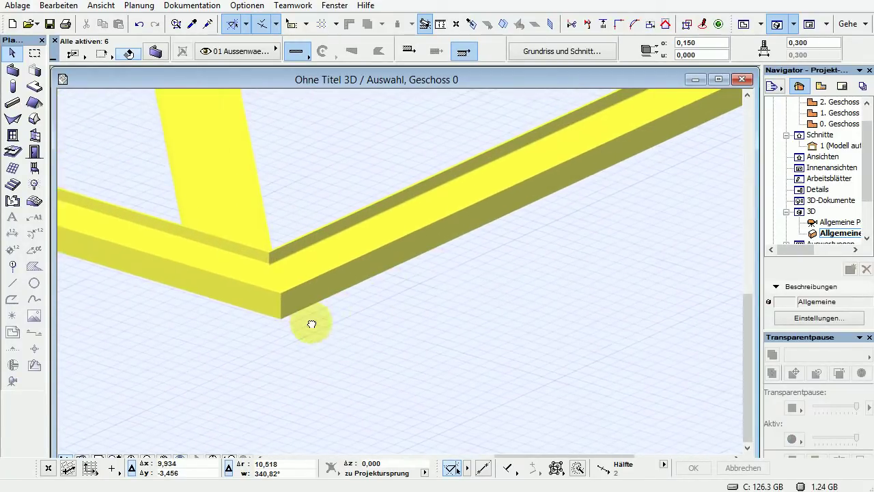